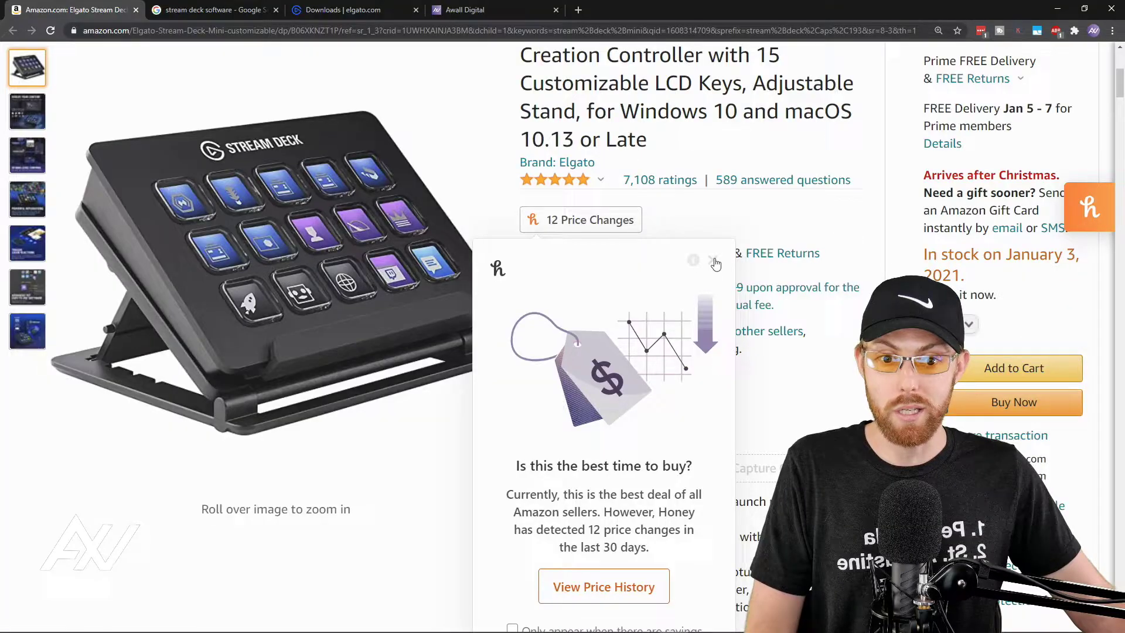
Close the Honey price-history popup on the Amazon Stream Deck product page.
click(713, 260)
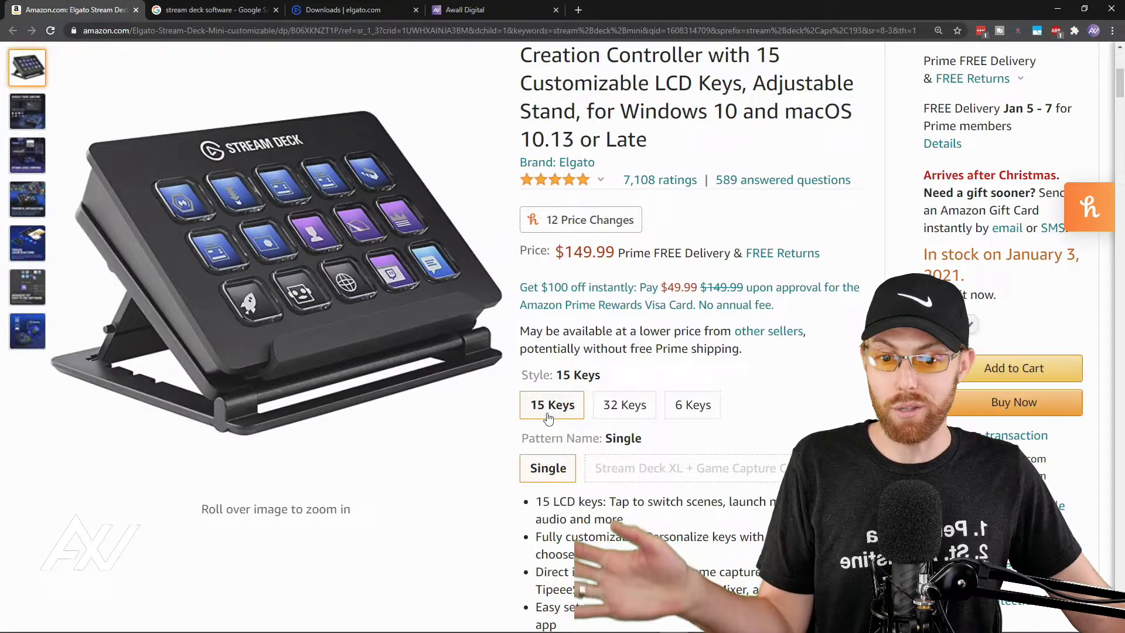
Switch from the Google results tab to the Elgato Downloads page tab.
key(ctrl+Tab)
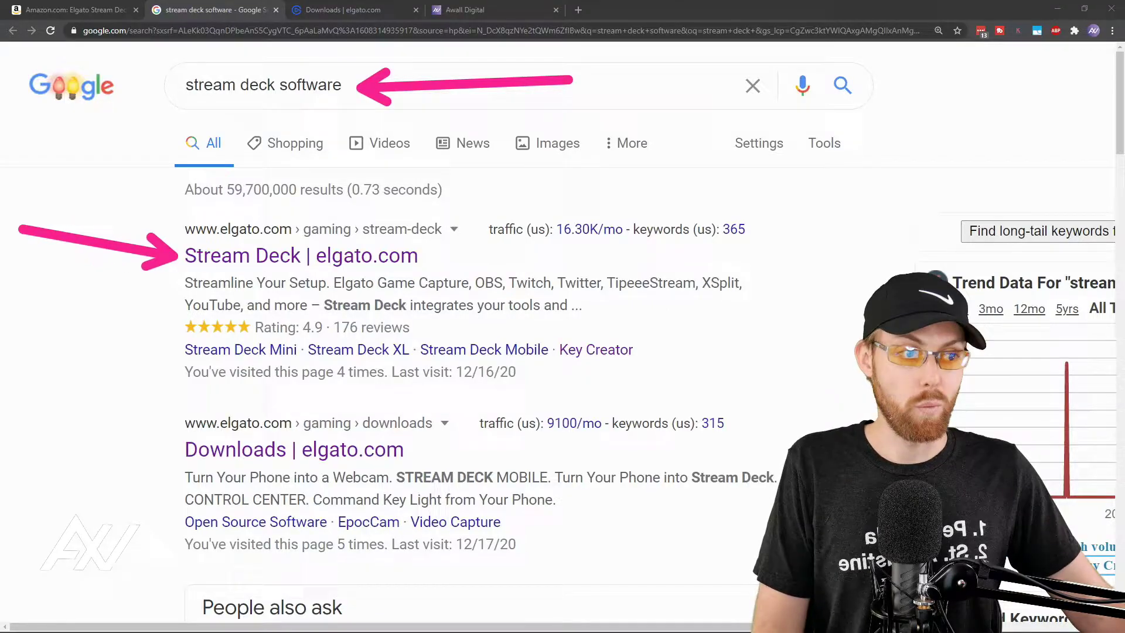
key(ctrl+Tab)
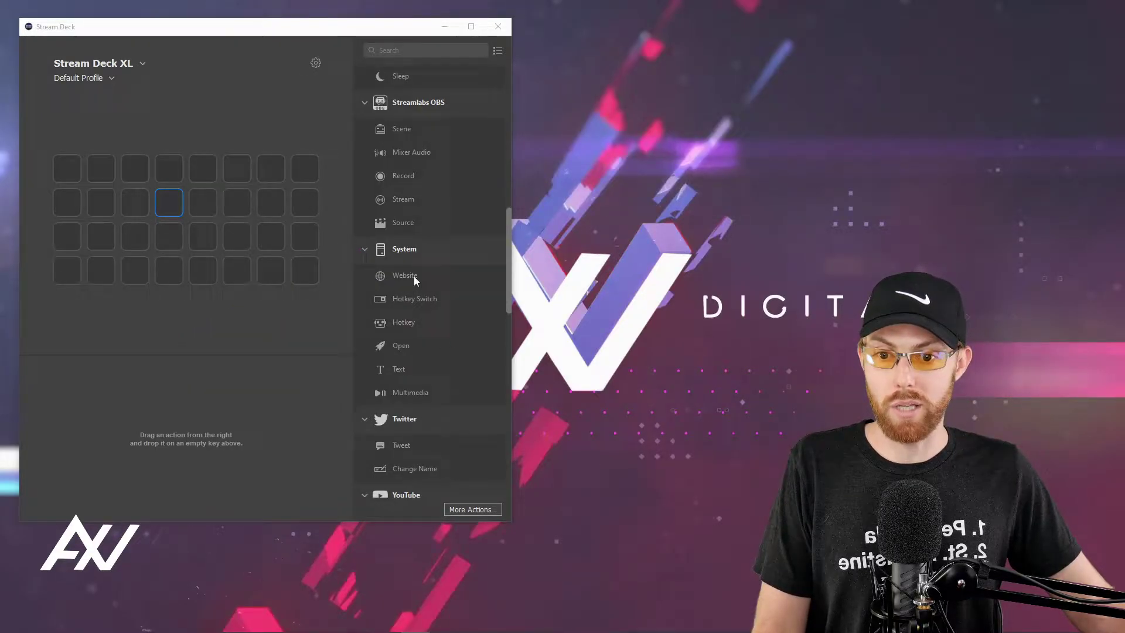
drag(414, 276, 164, 209)
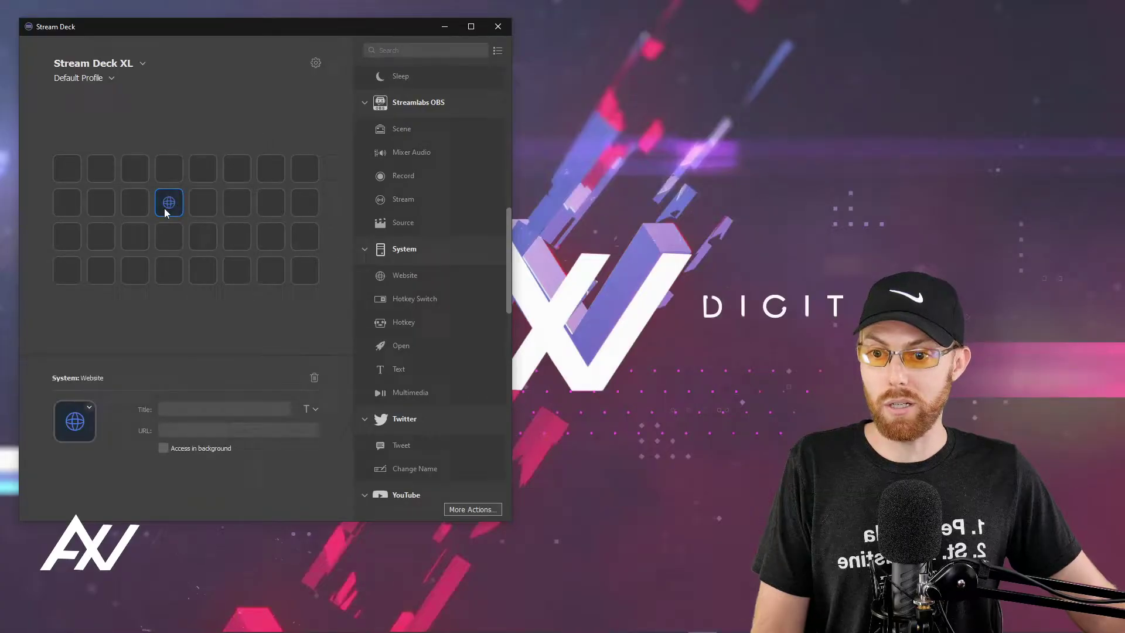
click(200, 413)
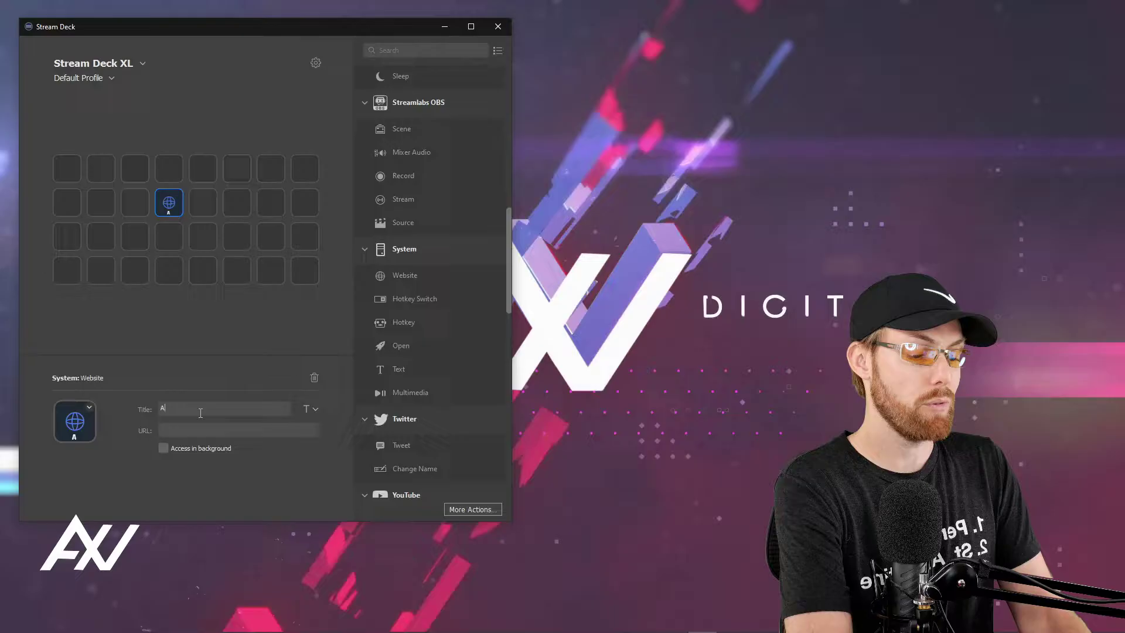
text(AWALL)
click(213, 340)
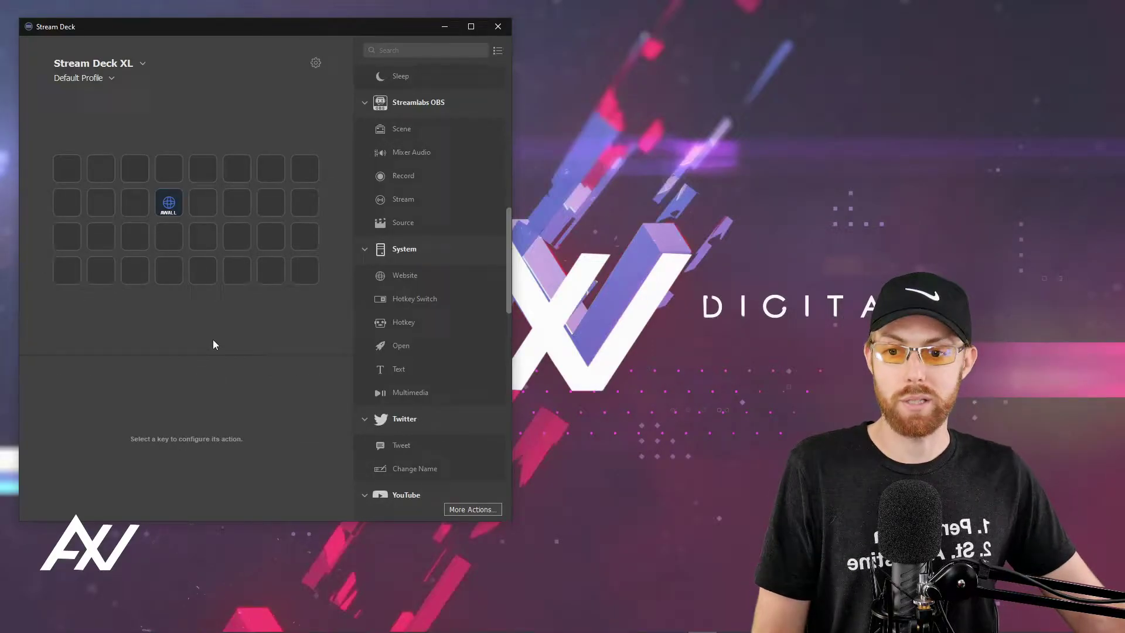
click(172, 203)
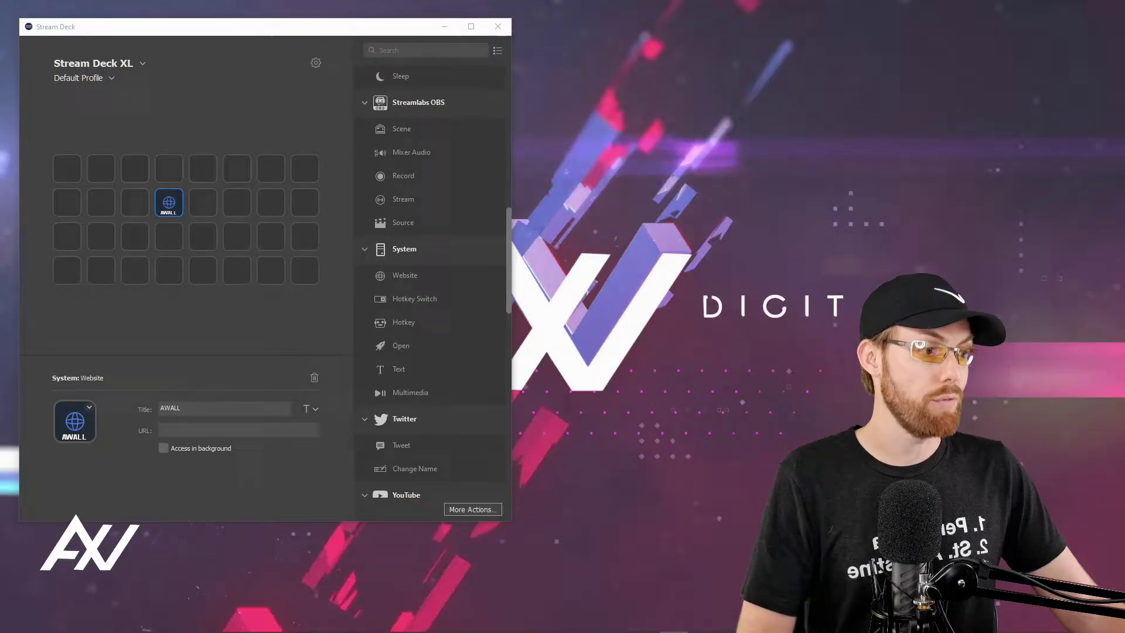
click(179, 431)
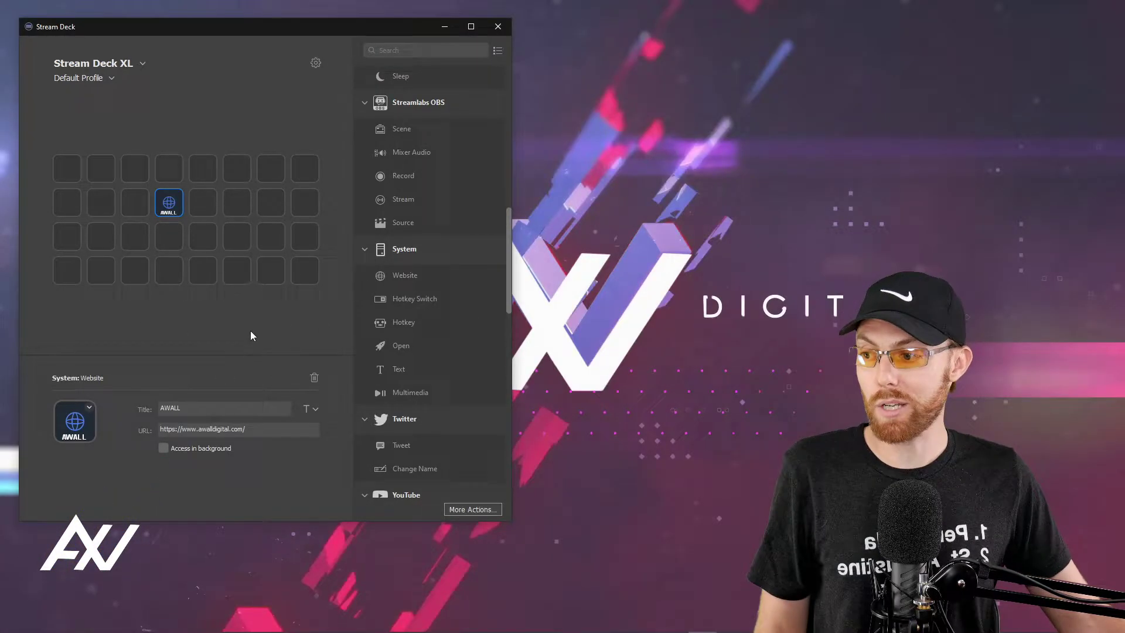
key(alt+Tab)
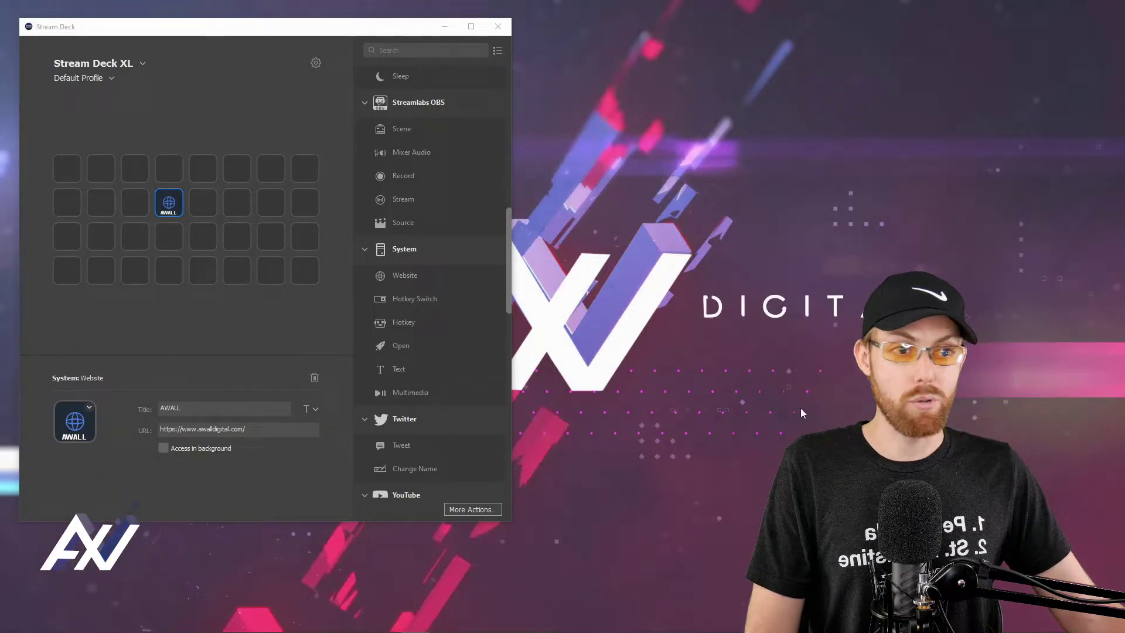
Test the AWALL key, close the extra Awall Digital tabs, and move Chrome aside.
click(158, 207)
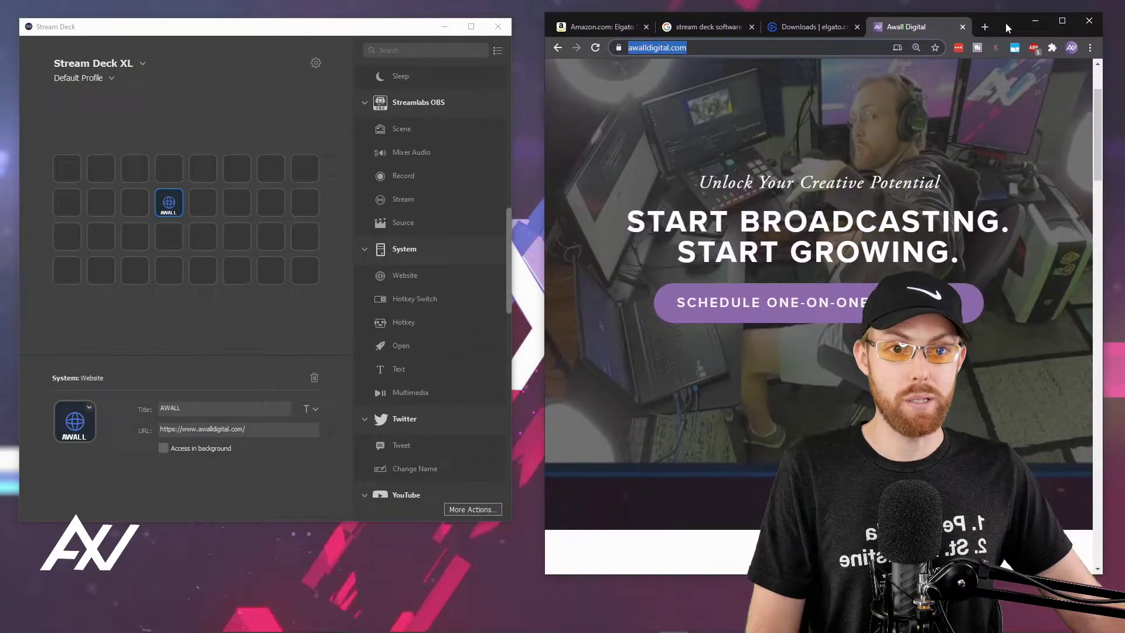
click(962, 27)
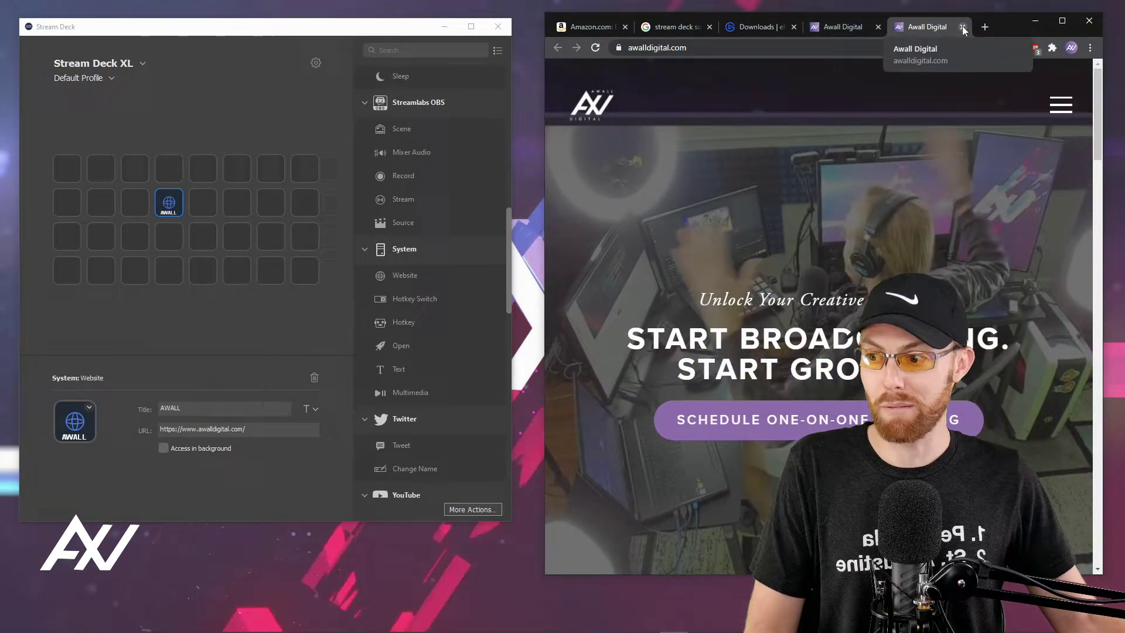
click(961, 27)
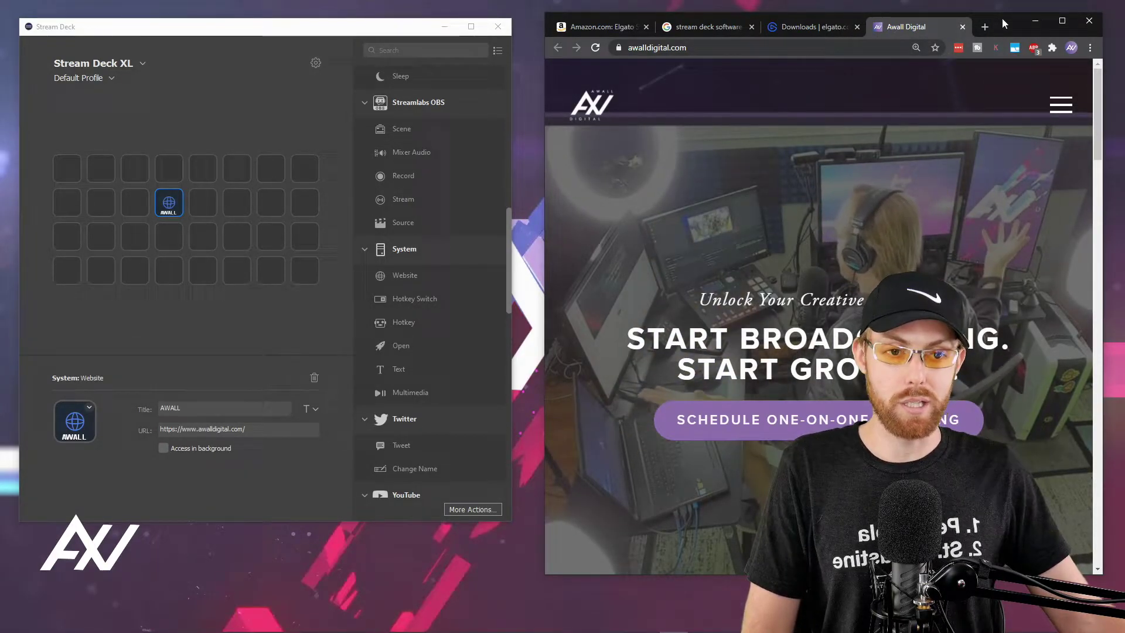
drag(1001, 17, 1124, 621)
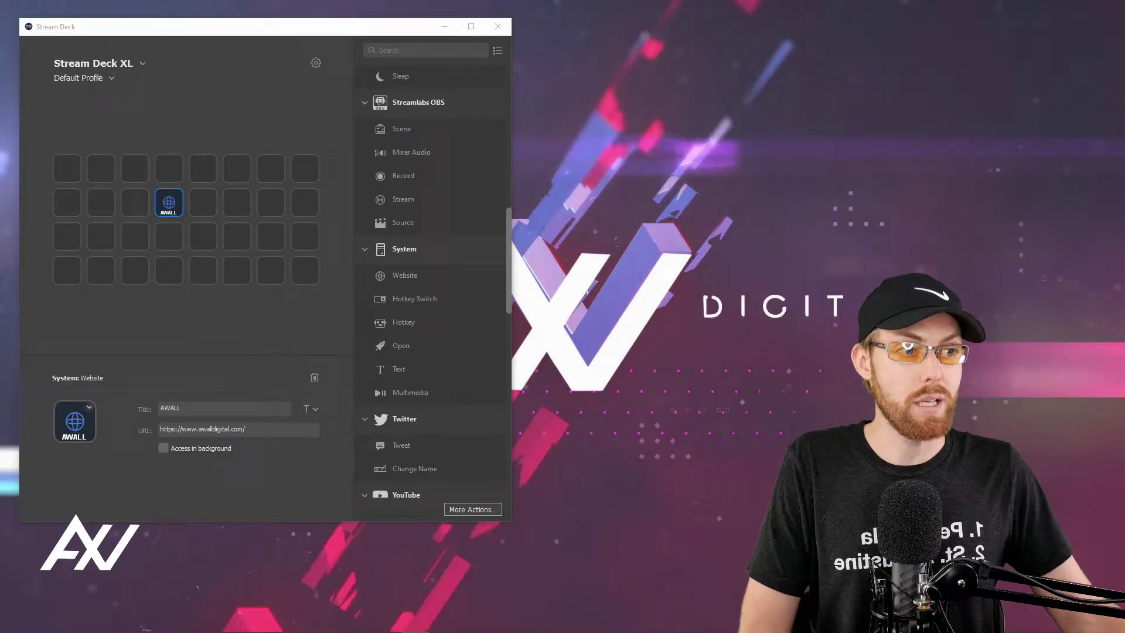
Place a System Open action on a second-row key and title it OBS.
drag(407, 345, 273, 204)
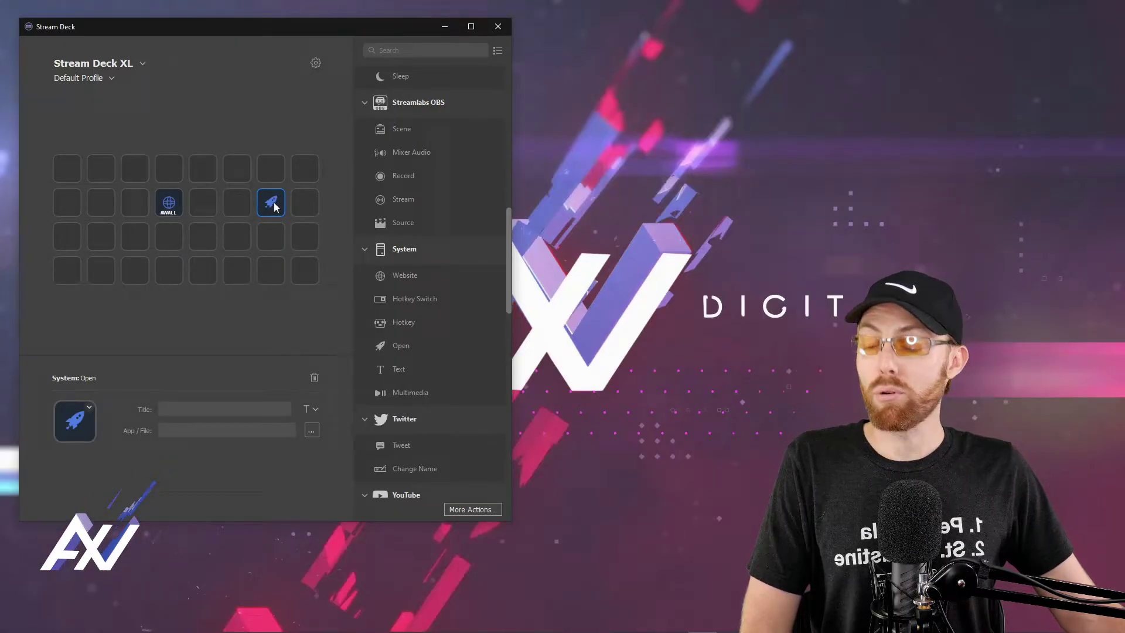
text(OBS)
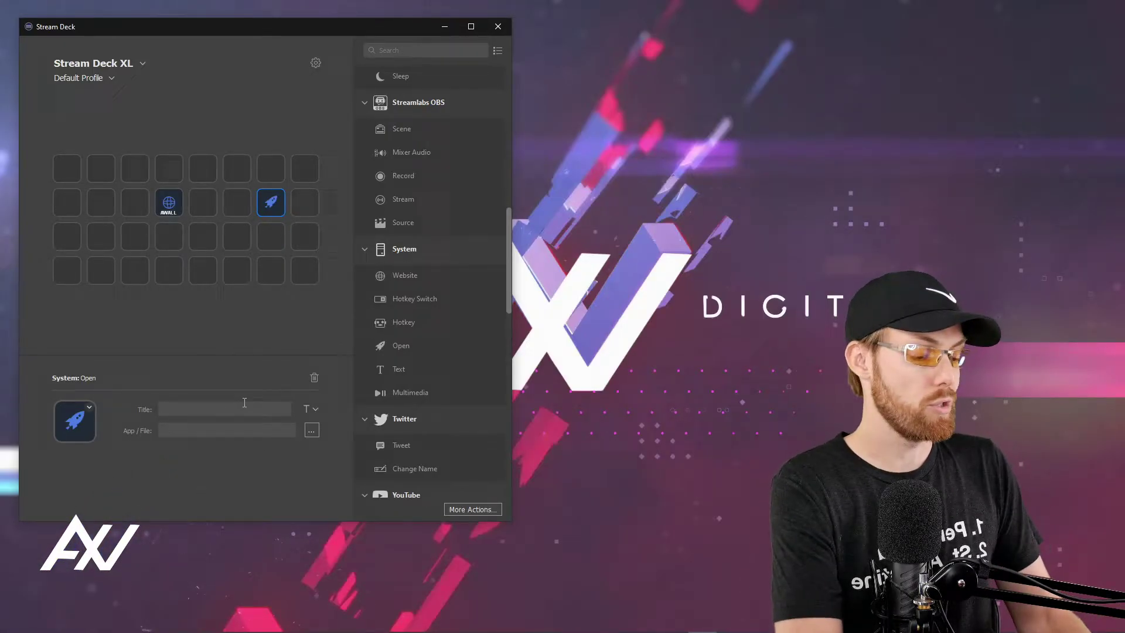
click(256, 321)
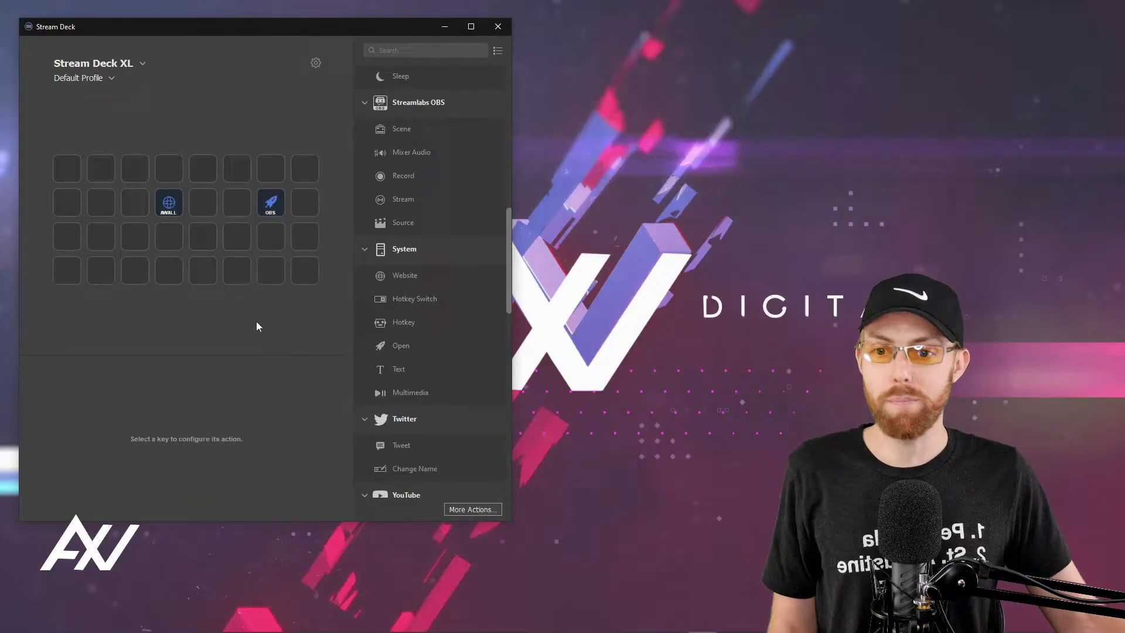
click(267, 207)
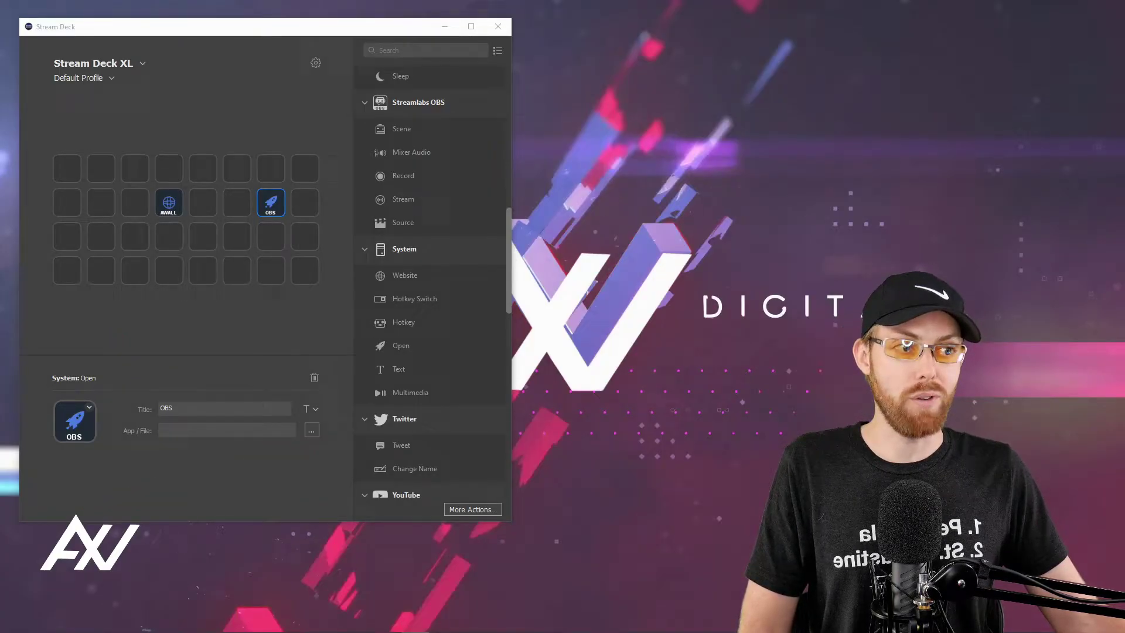
Set the OBS key's App/File to the OBS Studio (64bit) shortcut (obs64.exe).
click(311, 431)
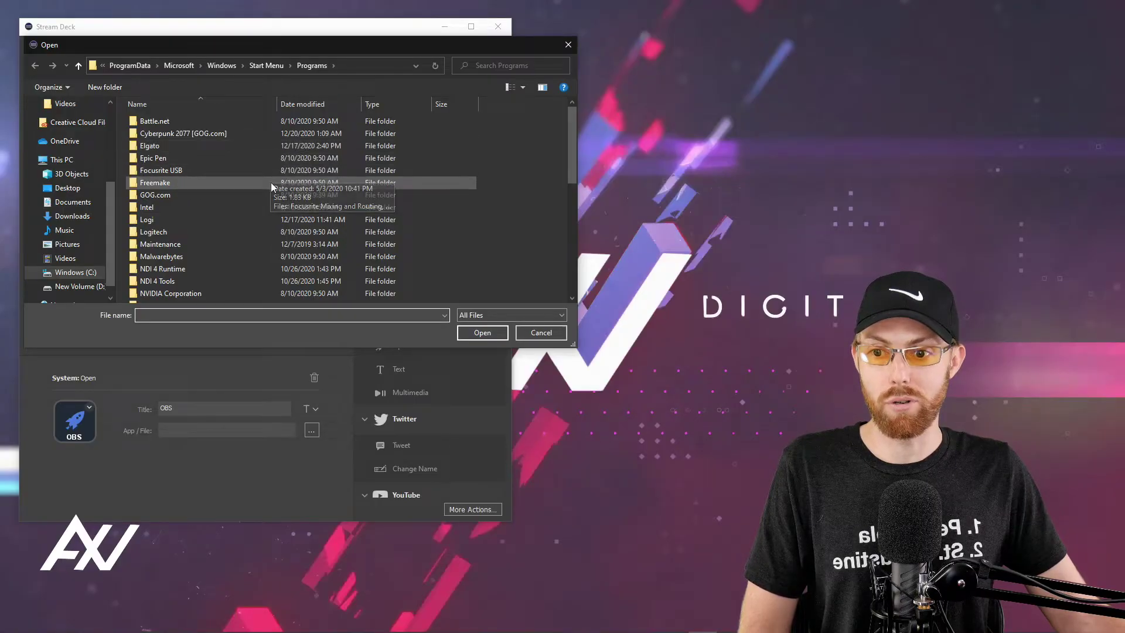
scroll(249, 173, down, 2)
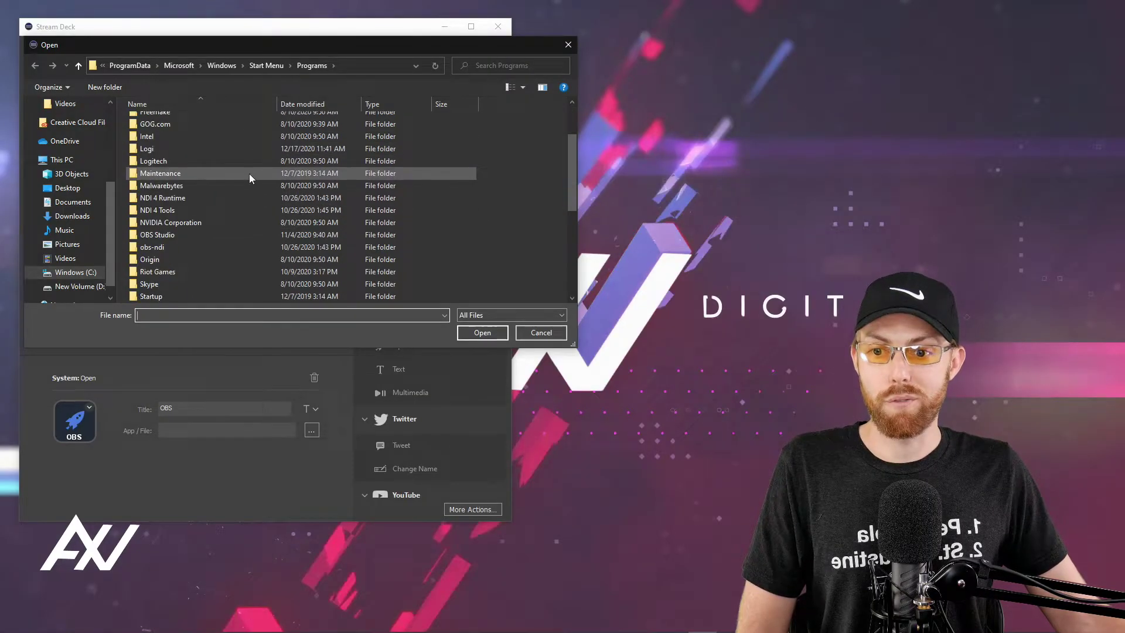
double_click(171, 235)
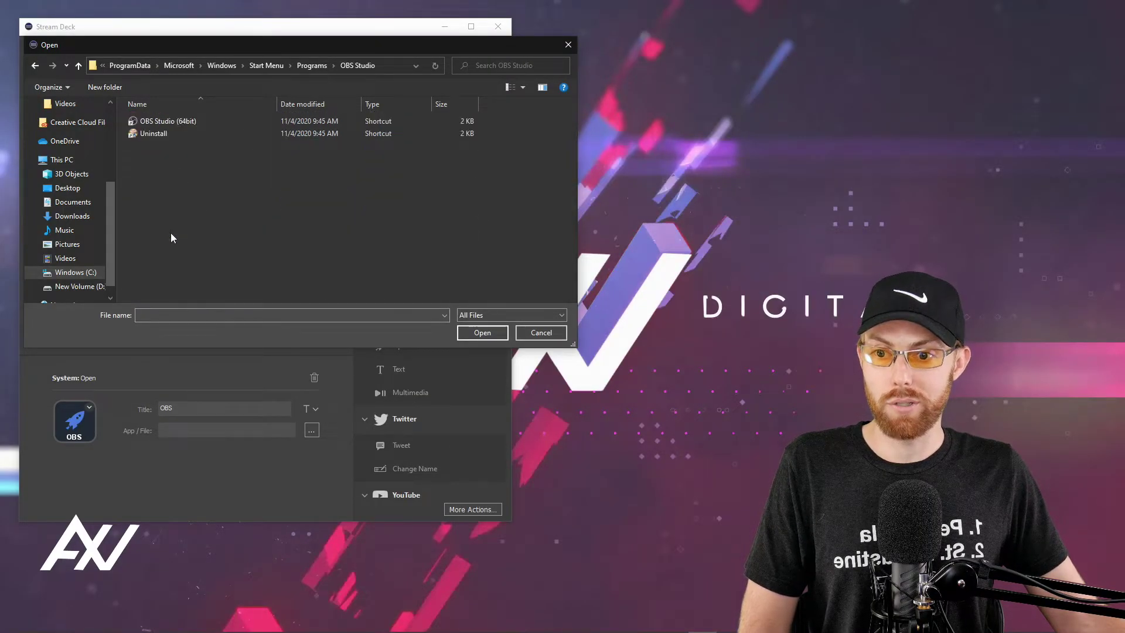
click(196, 120)
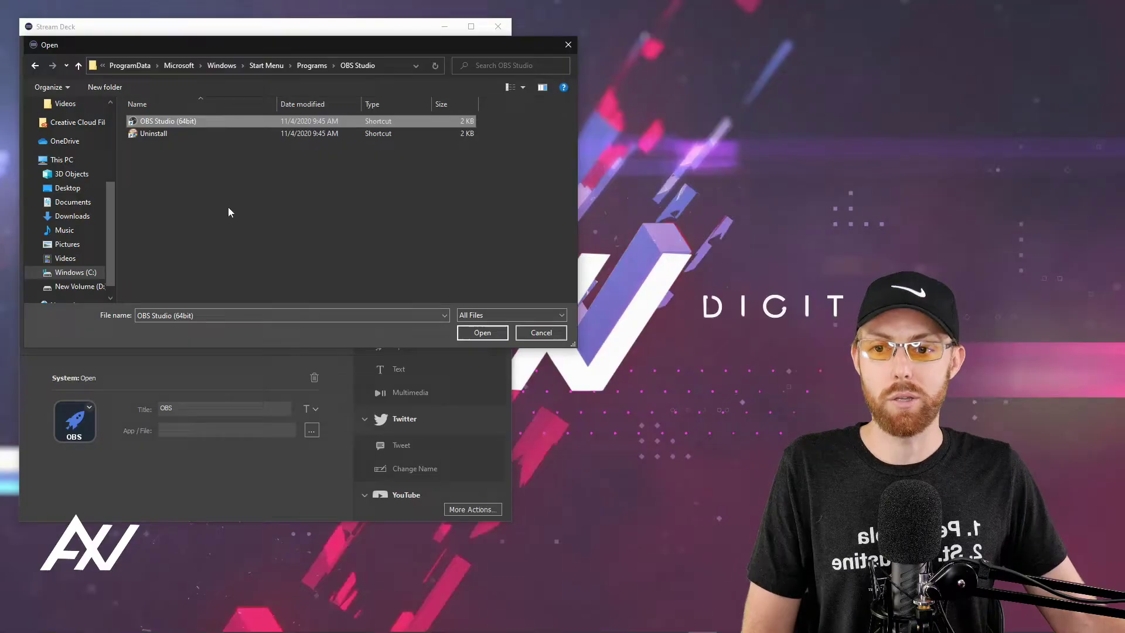
click(494, 333)
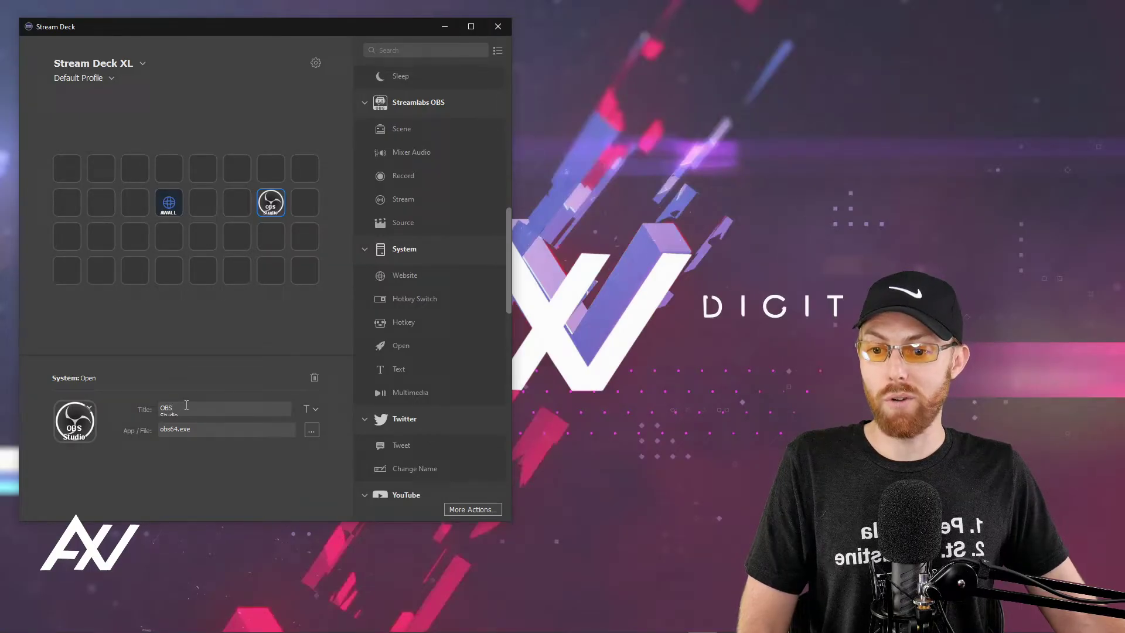
Delete the 'OBS Studio' title text from the OBS key, then reselect it to confirm.
key(Delete)
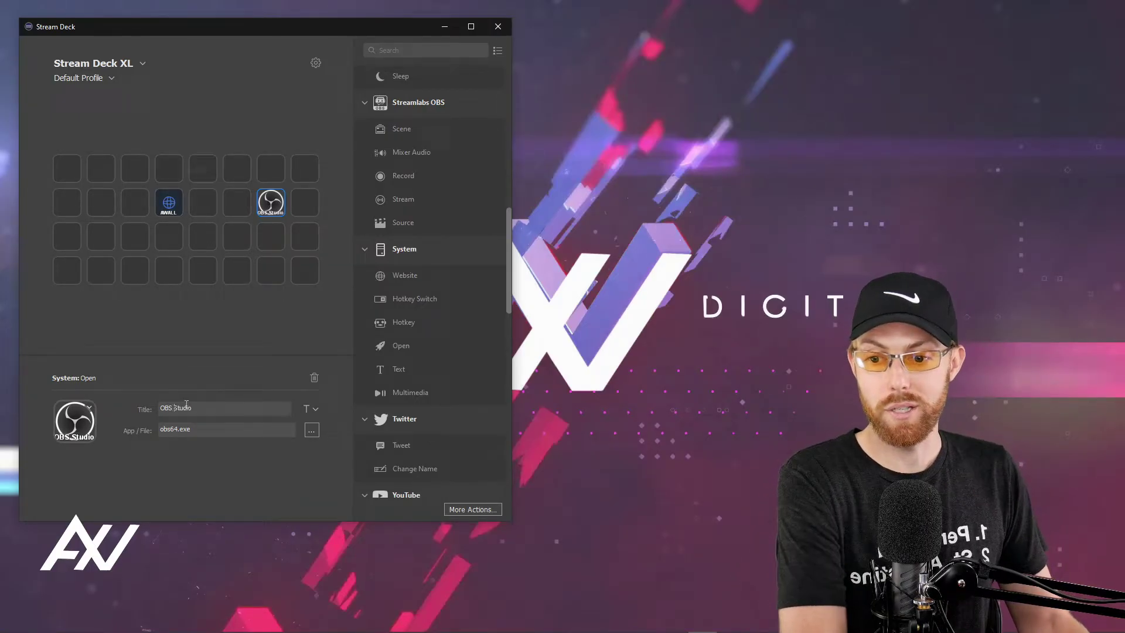
double_click(200, 408)
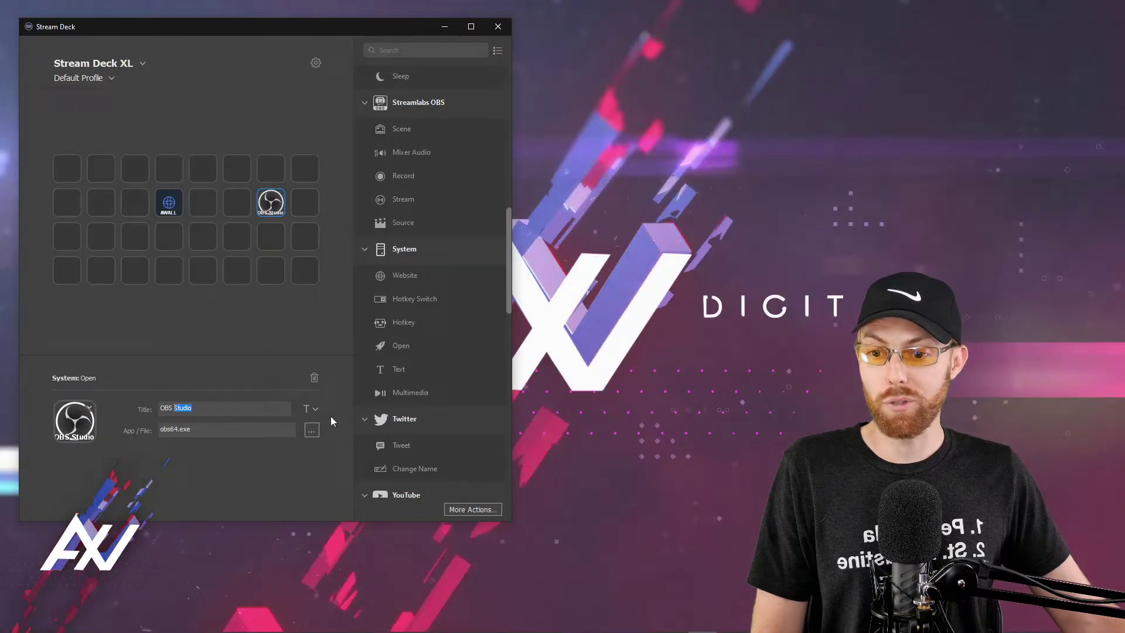
key(BackSpace)
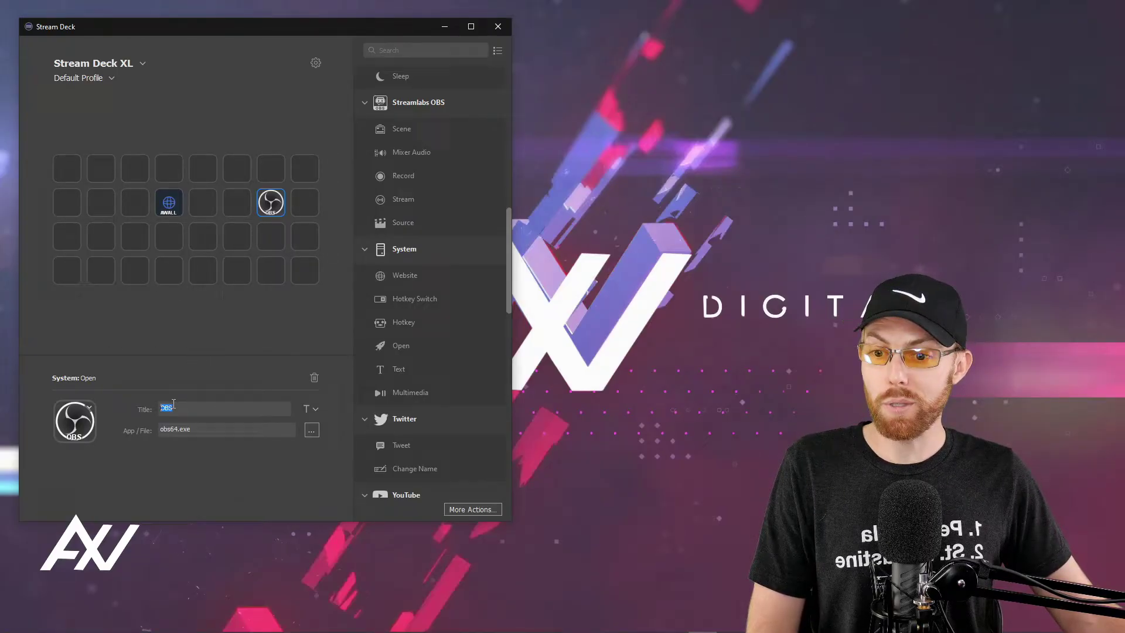
key(BackSpace)
click(278, 239)
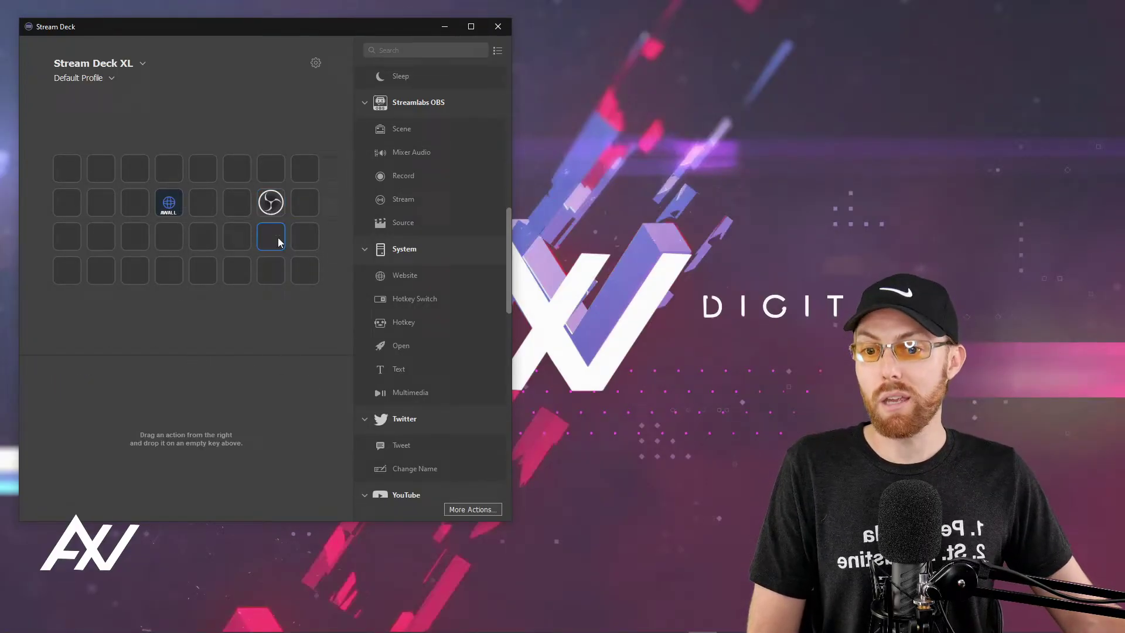
click(278, 207)
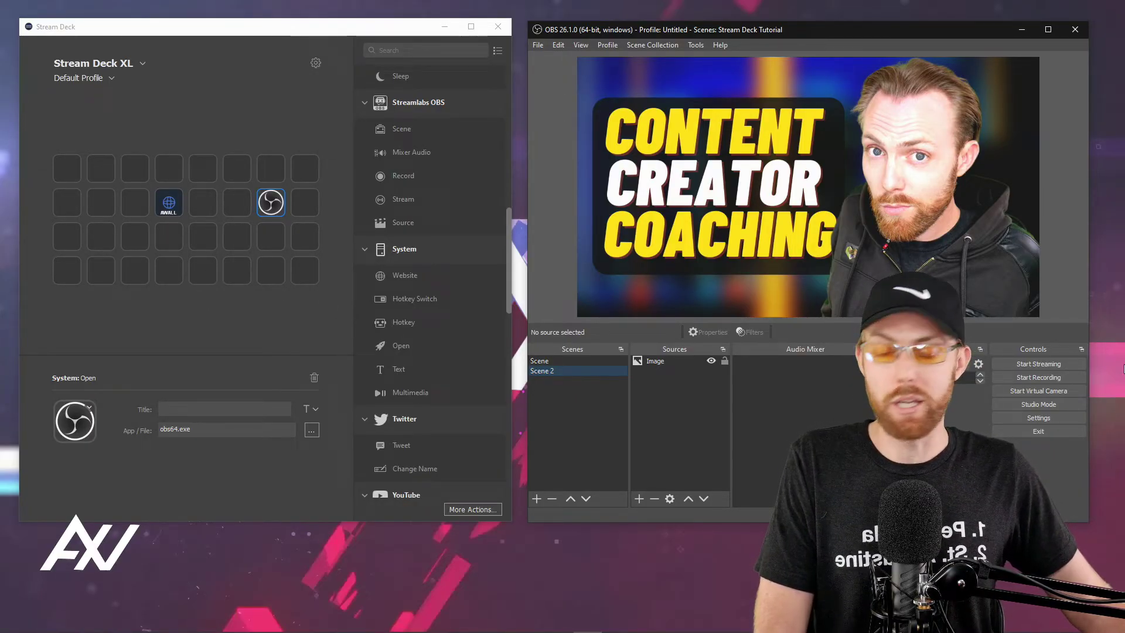
Return to the Stream Deck window after launching OBS Studio.
click(208, 325)
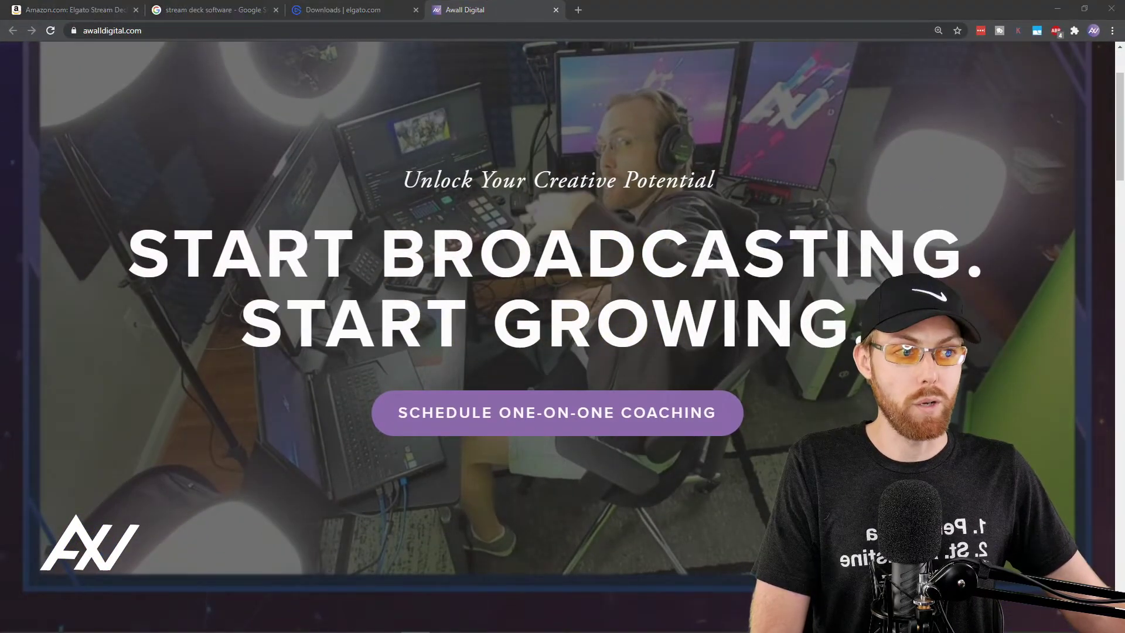
drag(129, 378, 315, 413)
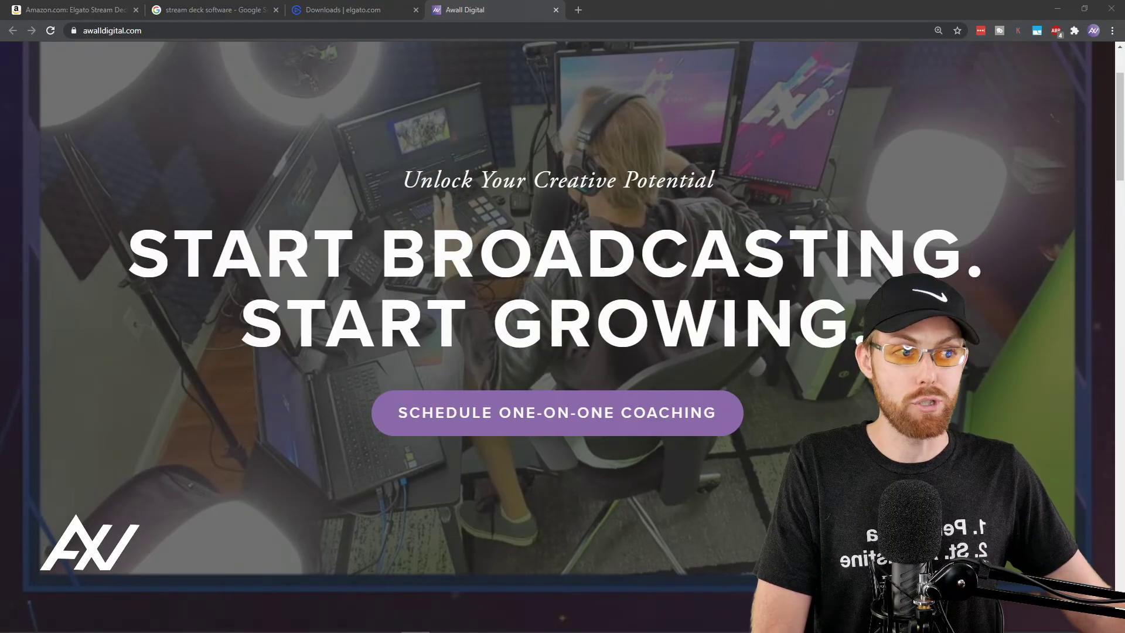
scroll(562, 337, down, 10)
scroll(741, 427, down, 13)
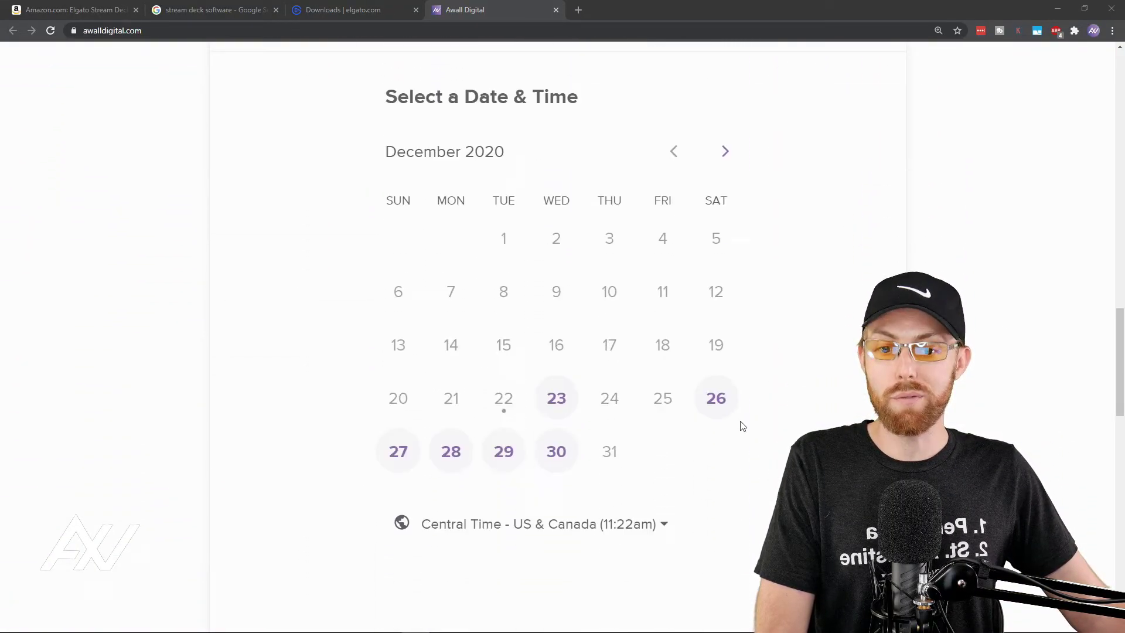
scroll(794, 432, down, 1)
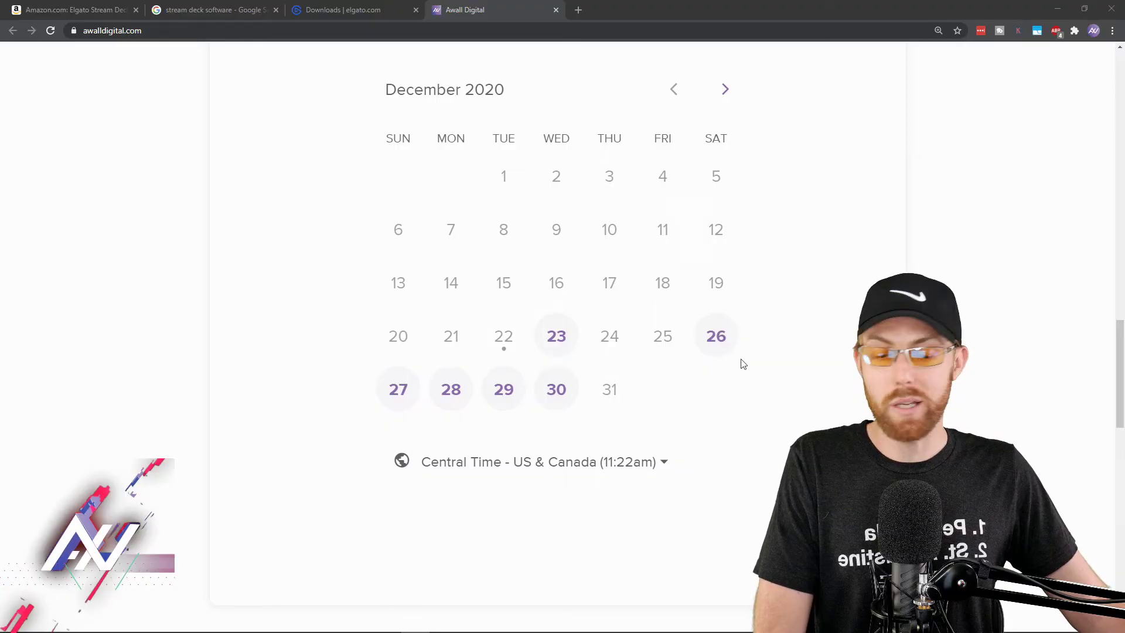
click(722, 338)
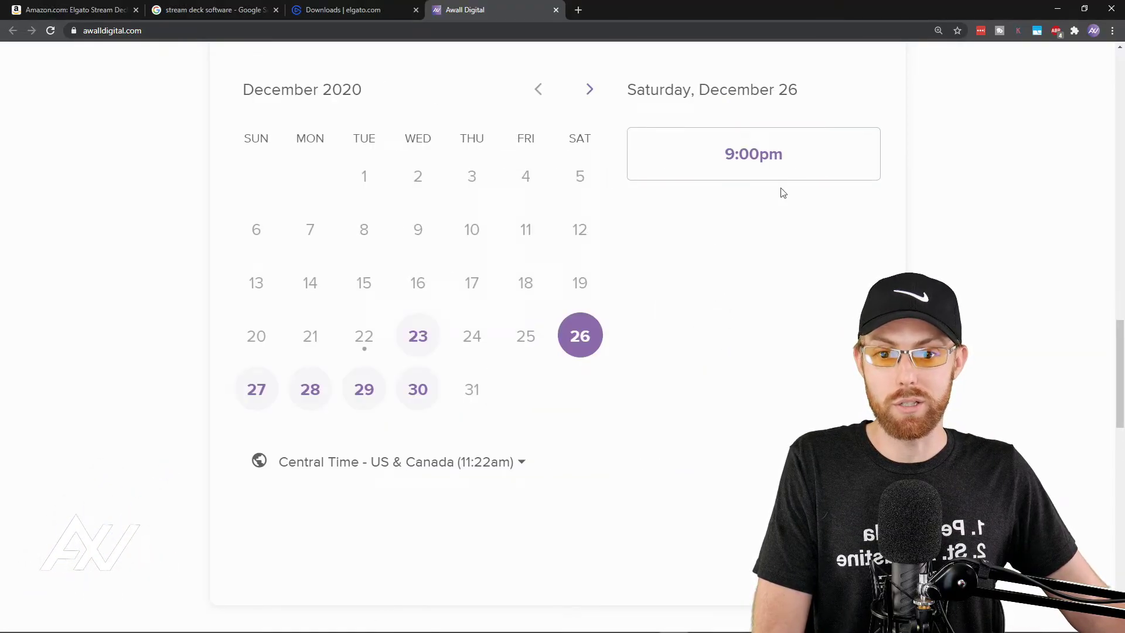
click(794, 163)
click(815, 164)
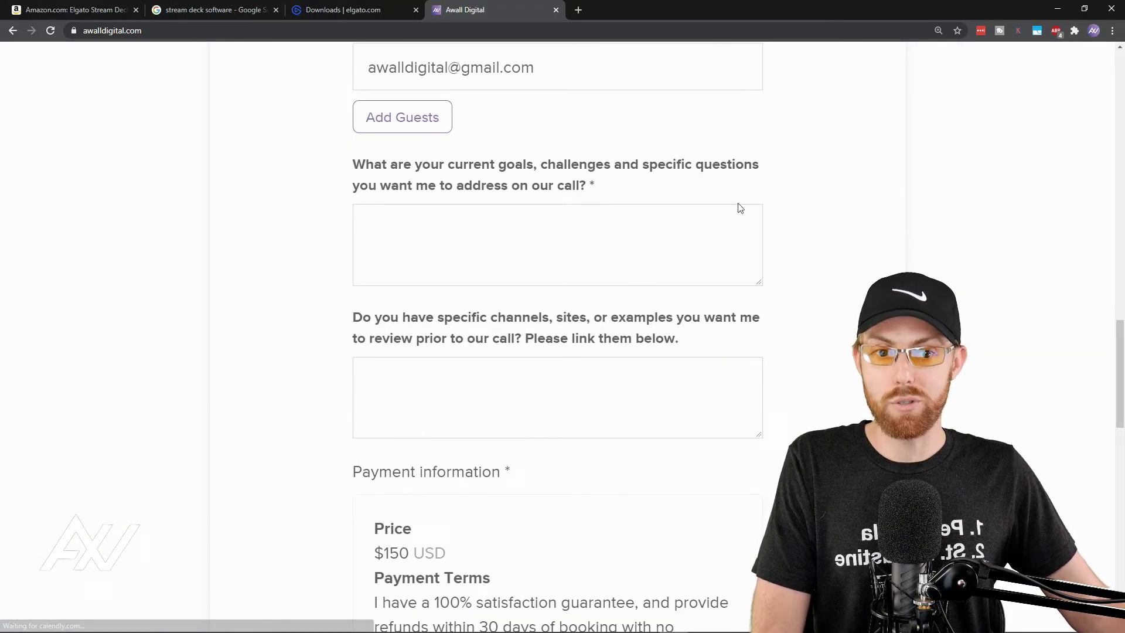
scroll(738, 209, up, 4)
scroll(557, 337, down, 1)
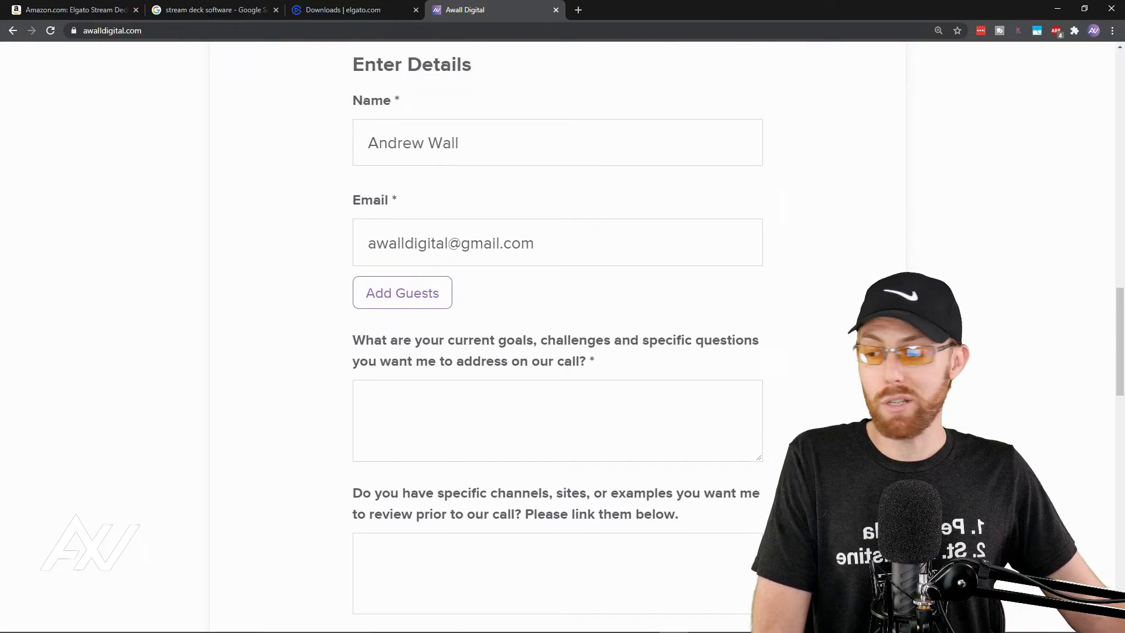
scroll(563, 322, up, 10)
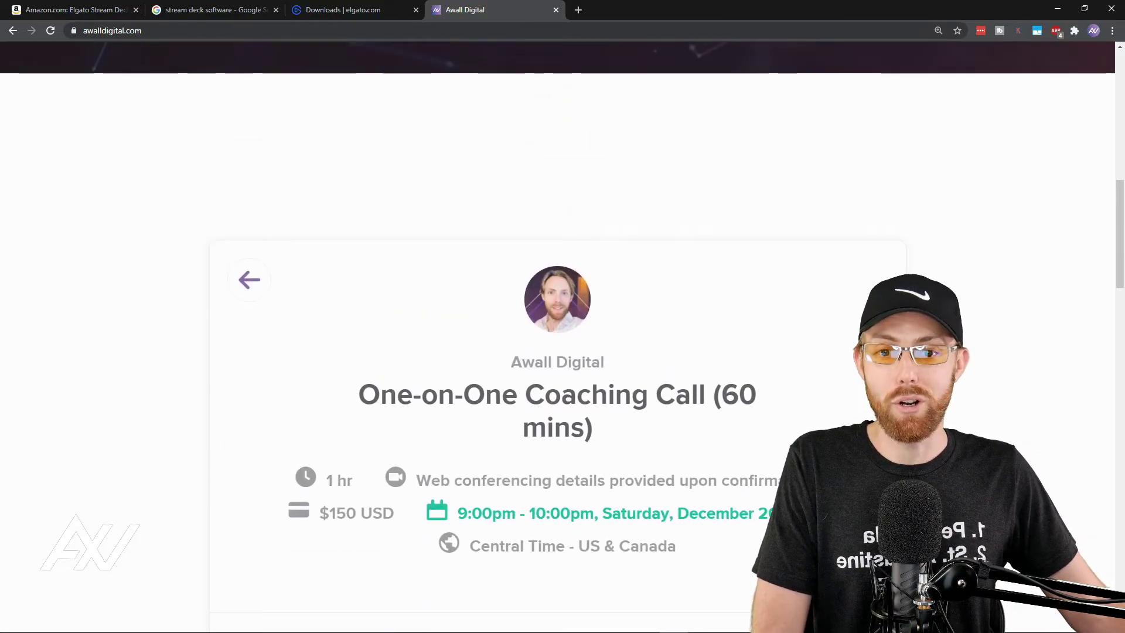
scroll(562, 322, up, 3)
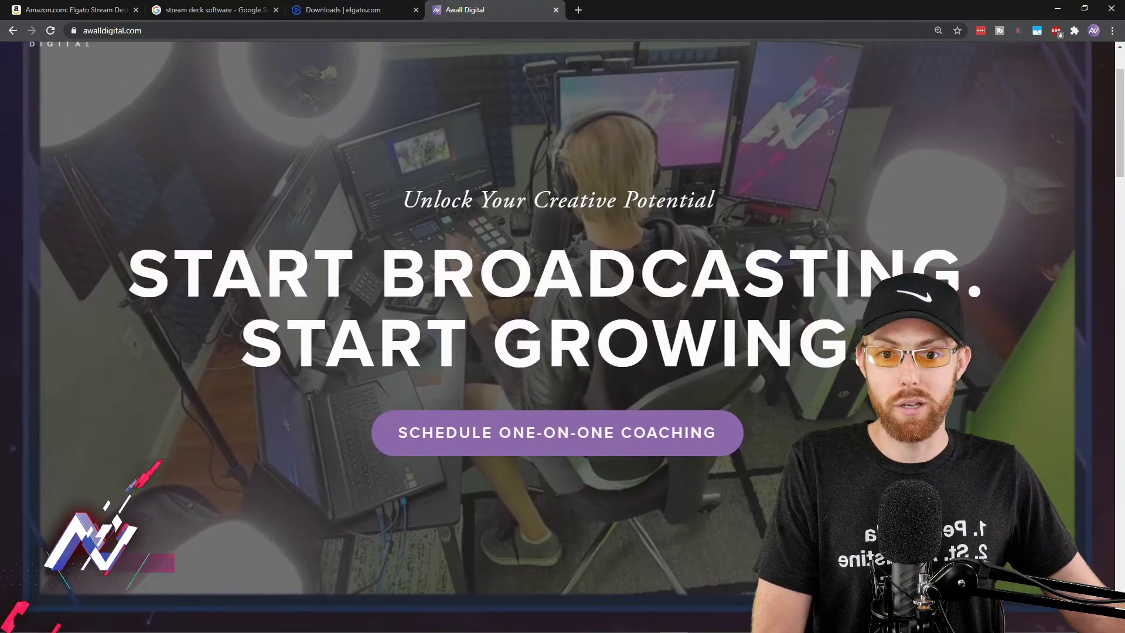